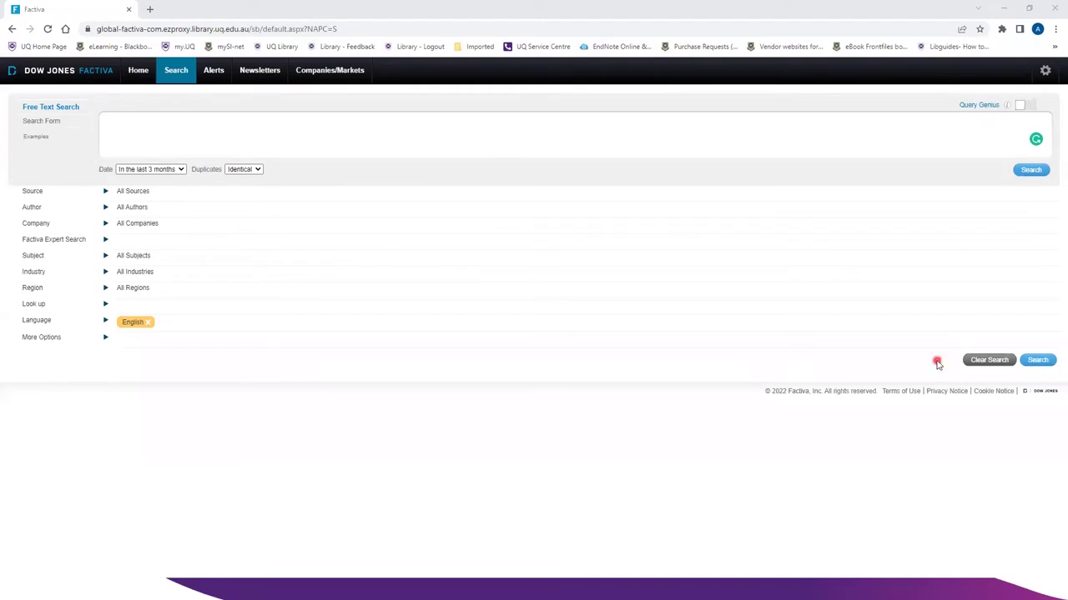
Run a free text search for "Sand battery AND green energy" limited to the last 6 months.
mouse_move(180, 75)
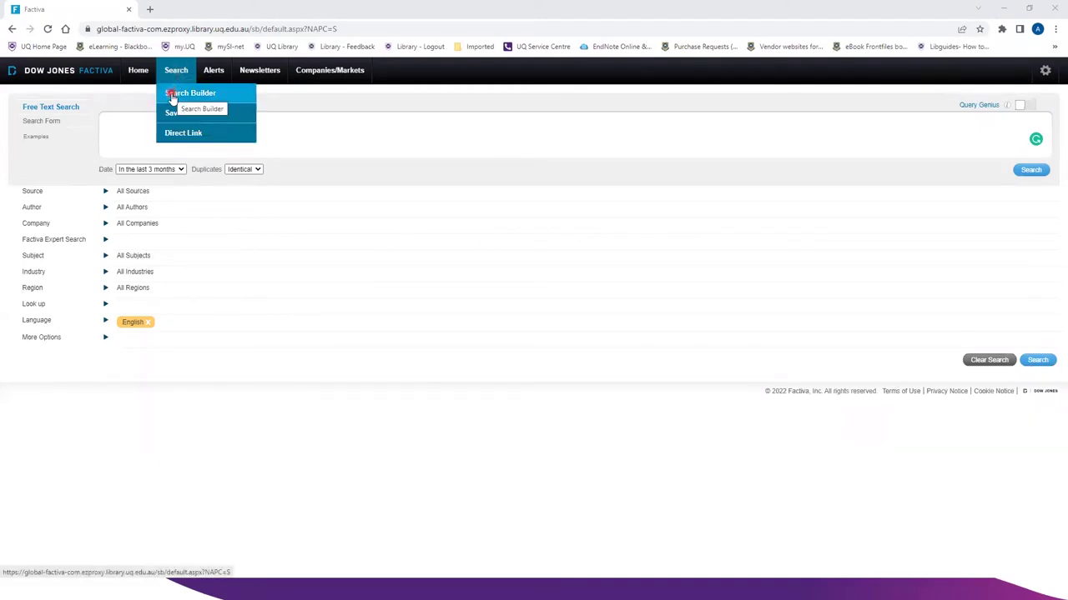
click(171, 95)
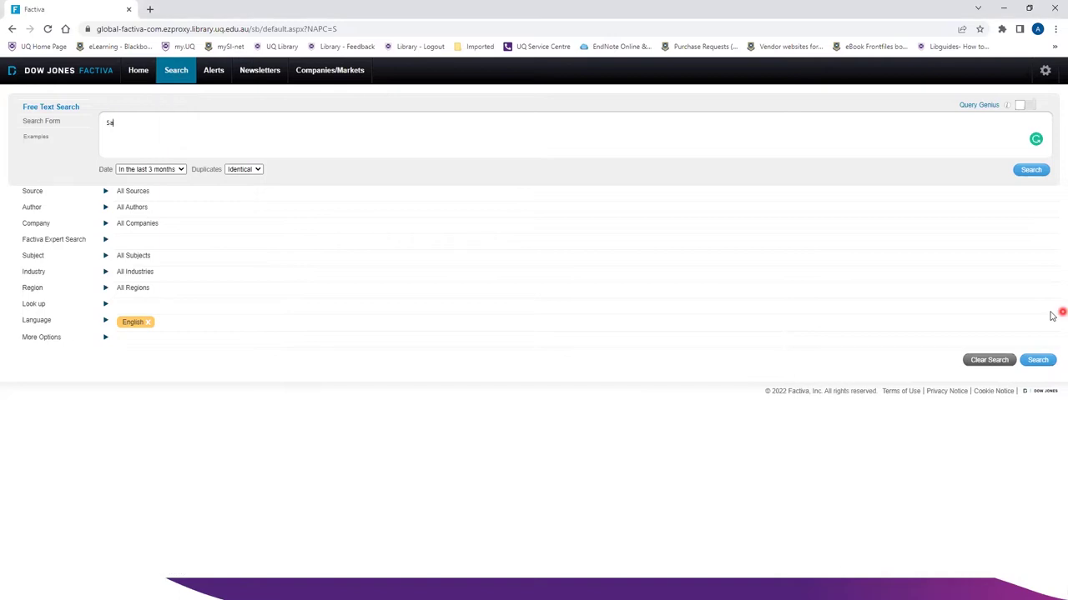
text(Sand battery AND green energy)
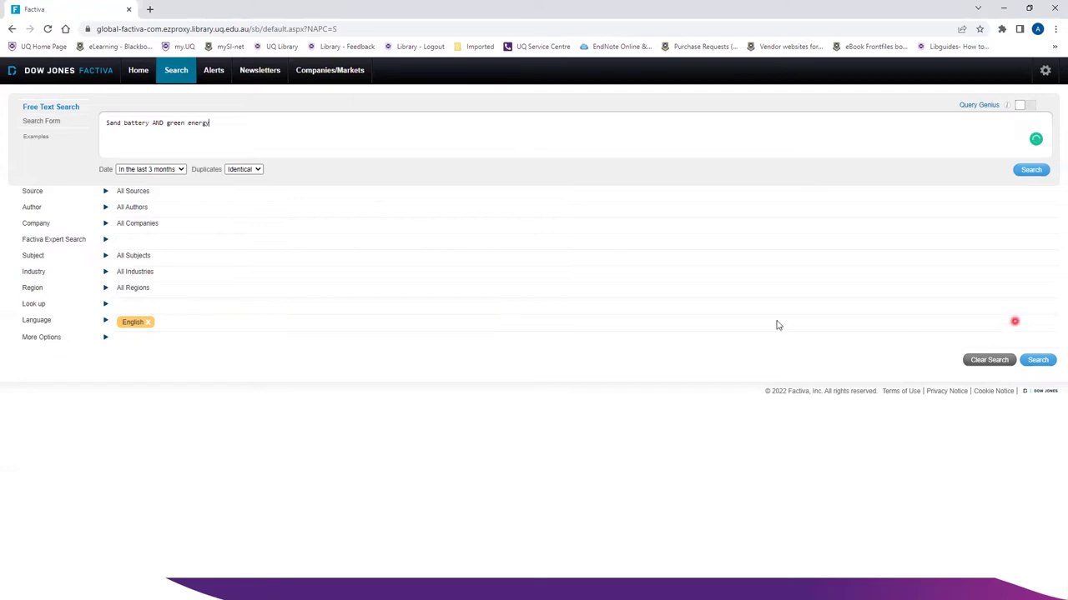
click(181, 170)
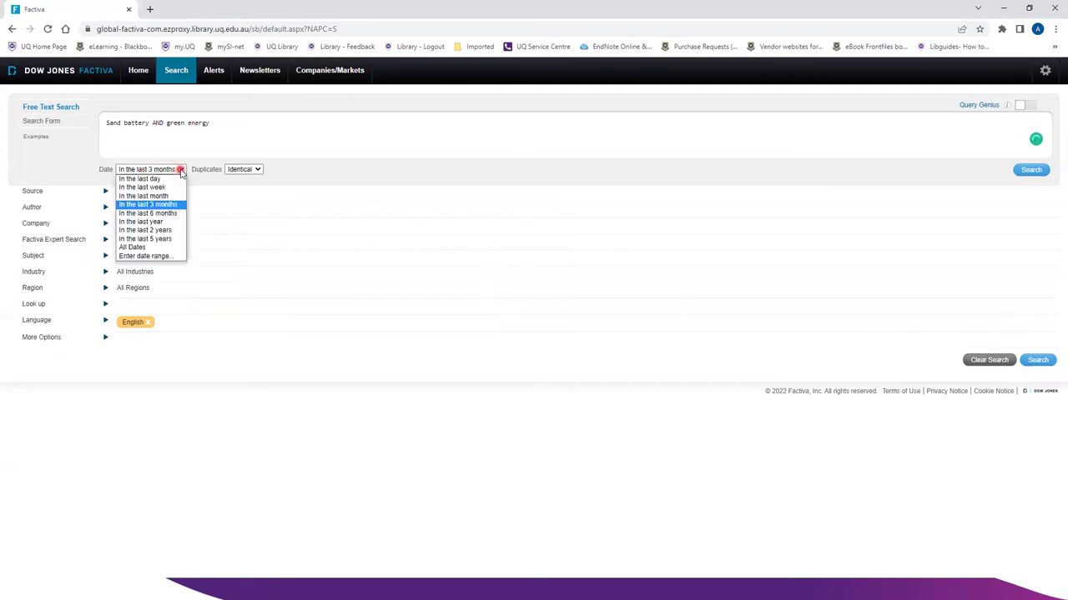
click(170, 213)
click(1036, 171)
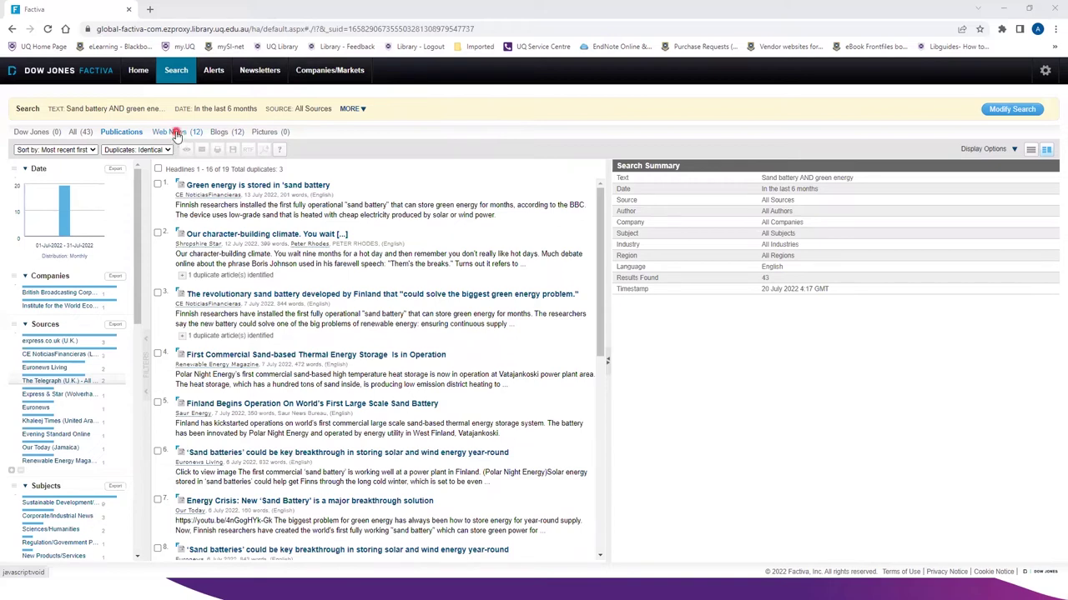
View the Web News results, return to Publications and look through the Sources, Subjects and Industries filters.
click(176, 135)
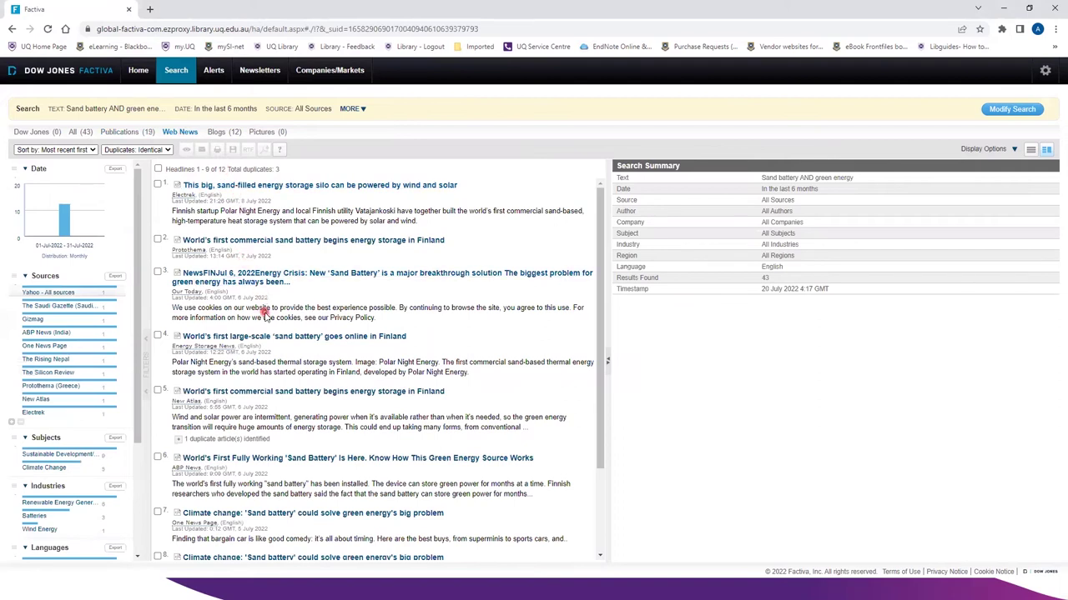
click(133, 135)
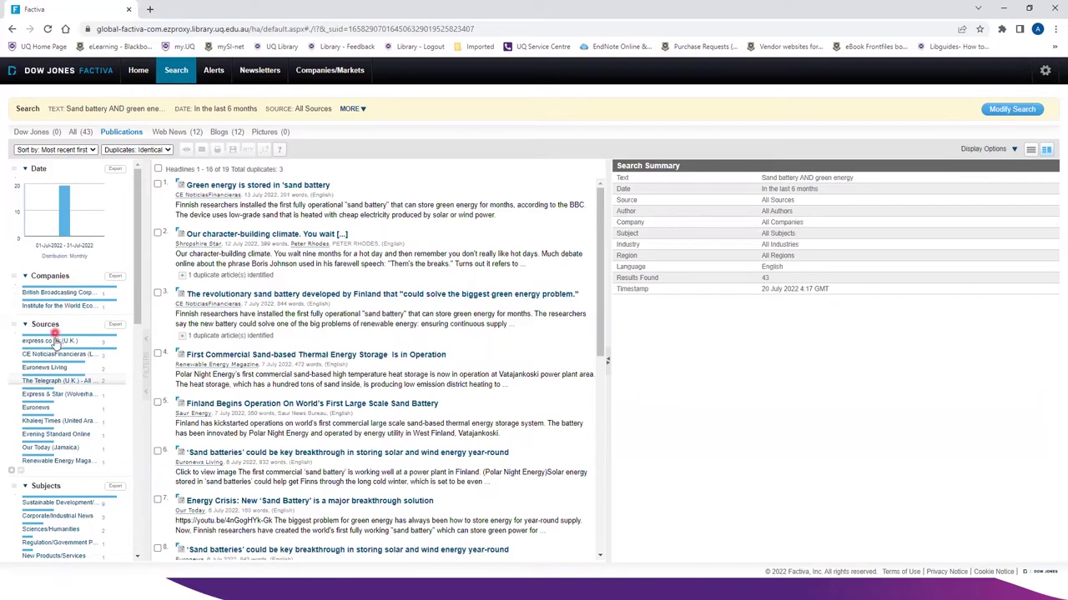
scroll(58, 391, down, 3)
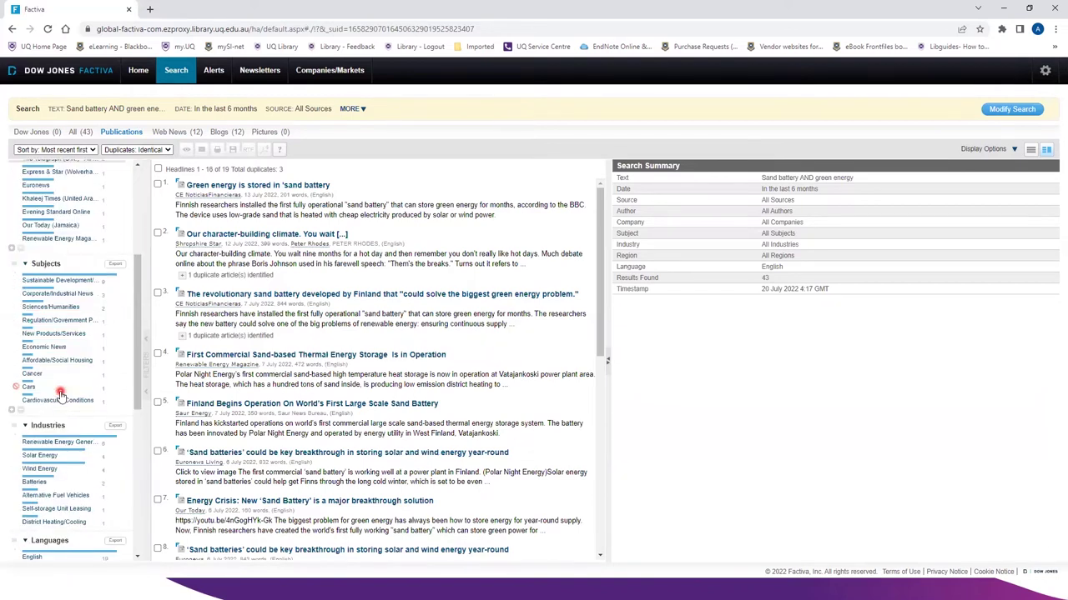
scroll(60, 393, down, 1)
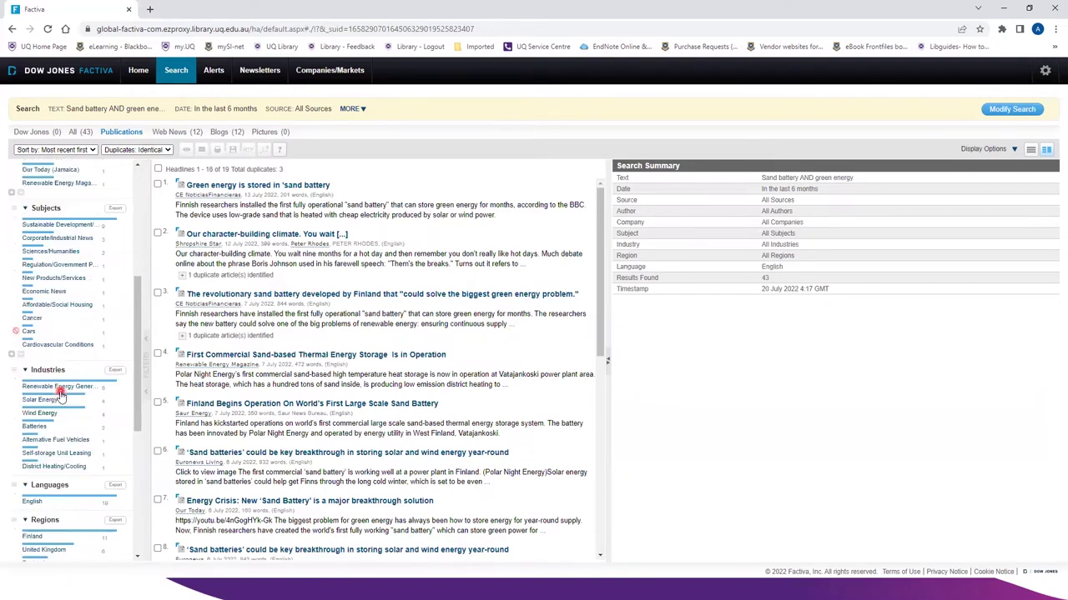
Set the display option to Full Article, view the headlines in full-pane view and return to split view.
click(1015, 150)
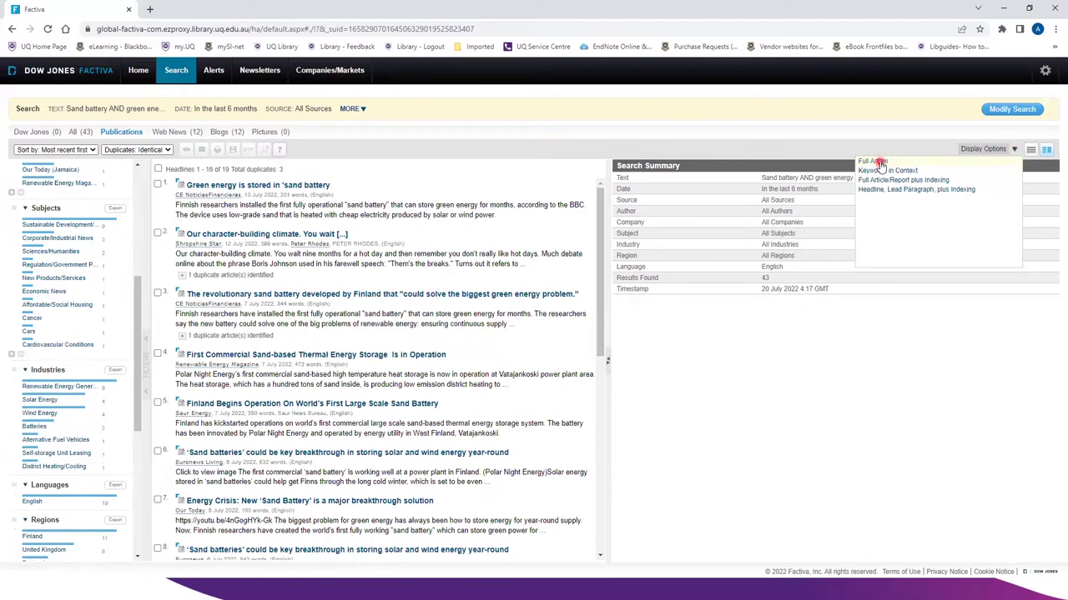
click(879, 164)
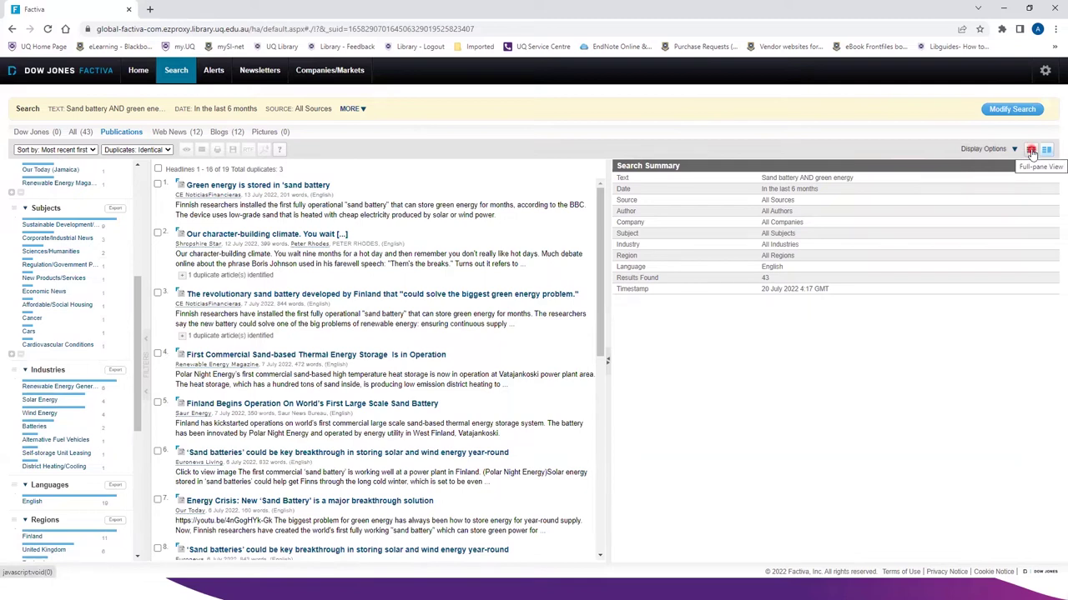
click(1031, 151)
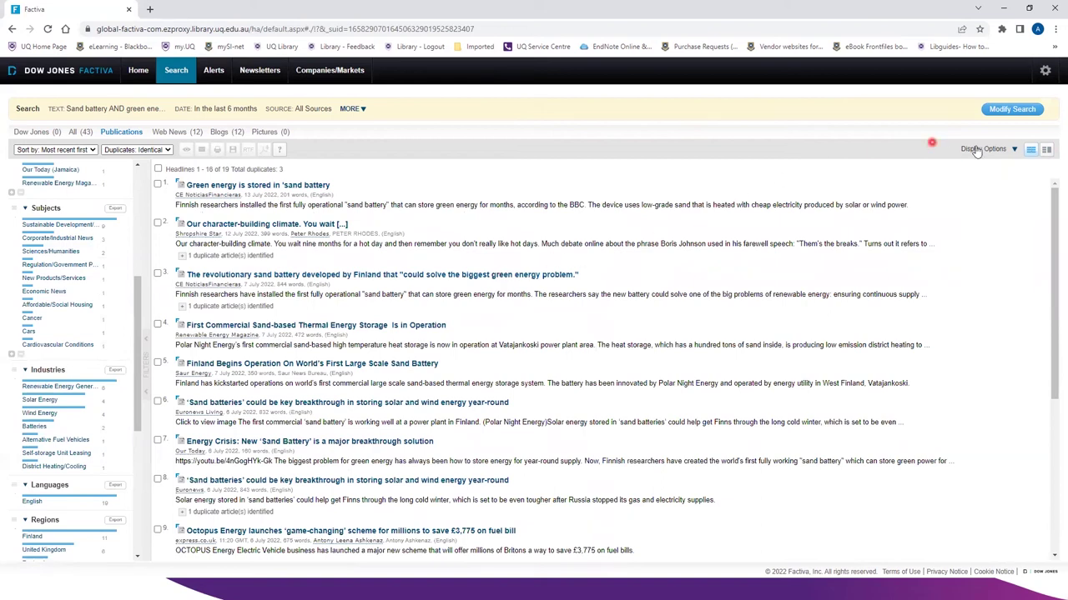
click(1047, 151)
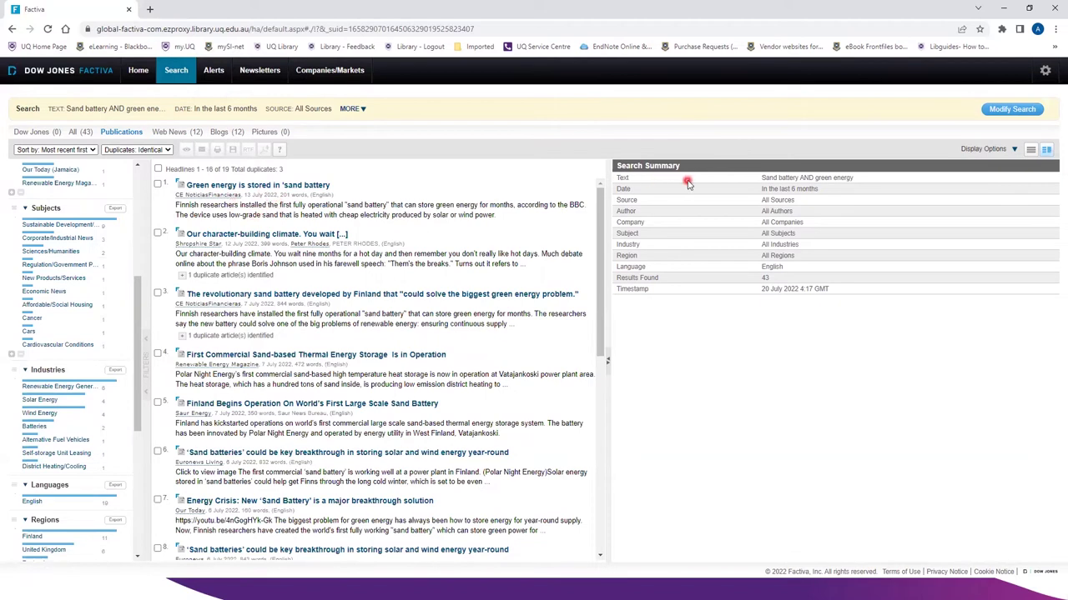
Open the first article, "Green energy is stored in 'sand battery", and expand its related articles.
click(215, 186)
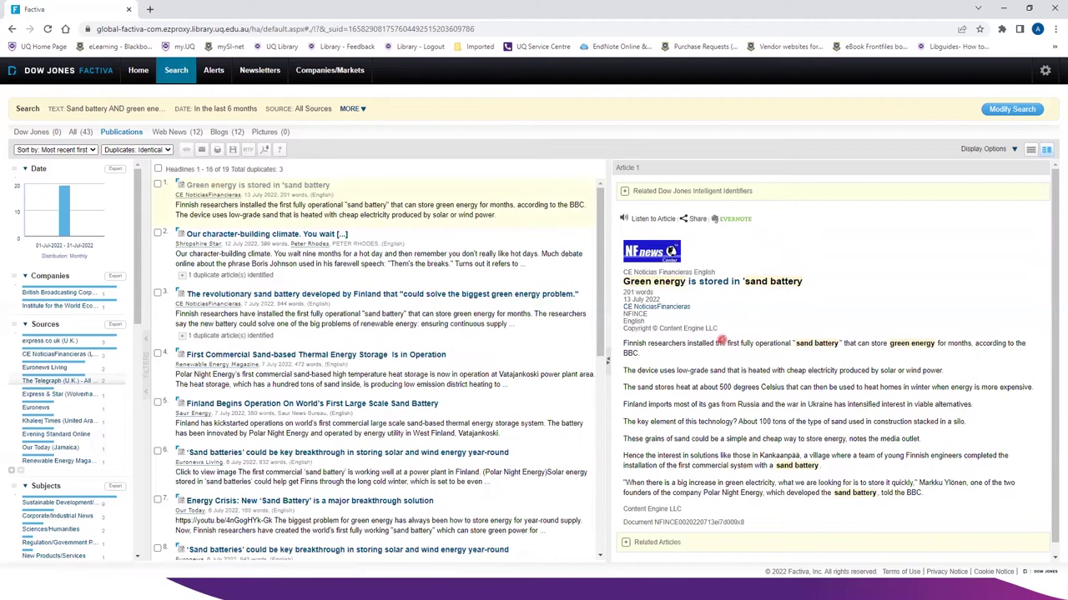
scroll(721, 339, down, 1)
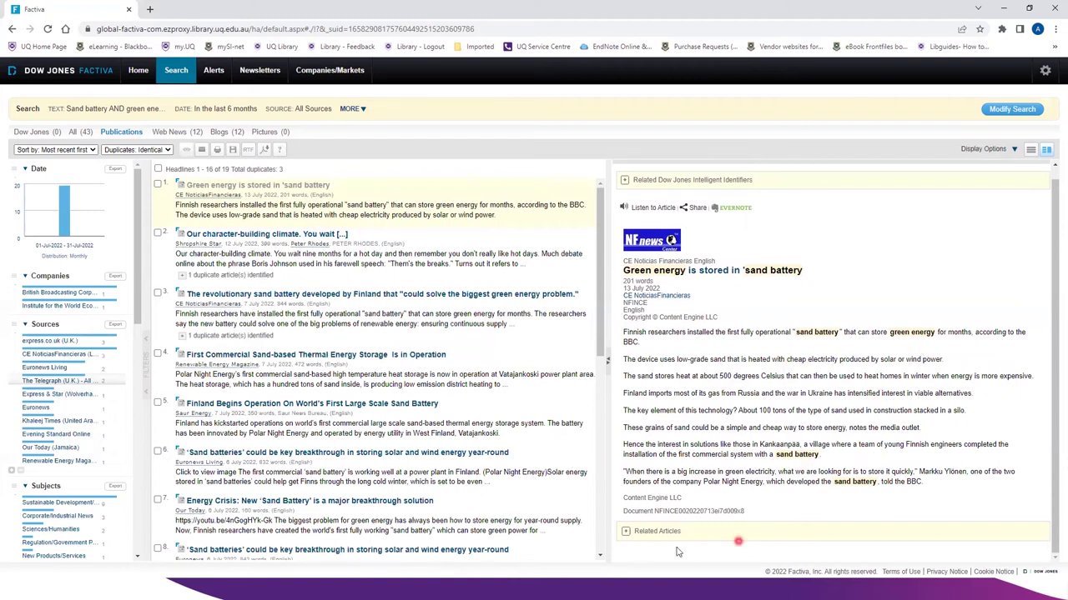
click(651, 534)
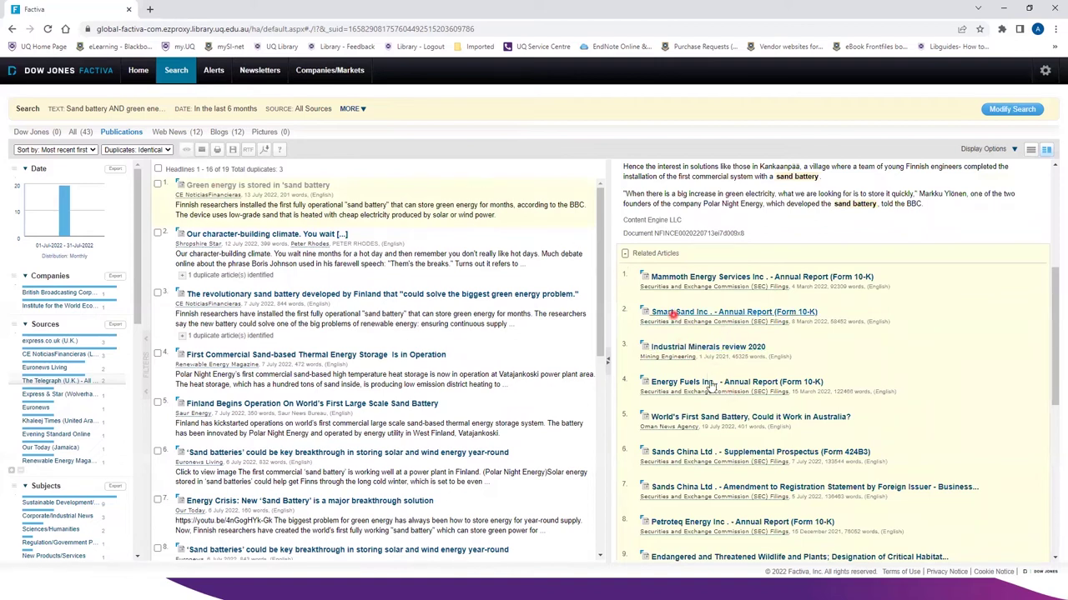
Modify the search by adding the Europe region code as "AND re=eurz" after green energy, and rerun it.
click(1012, 108)
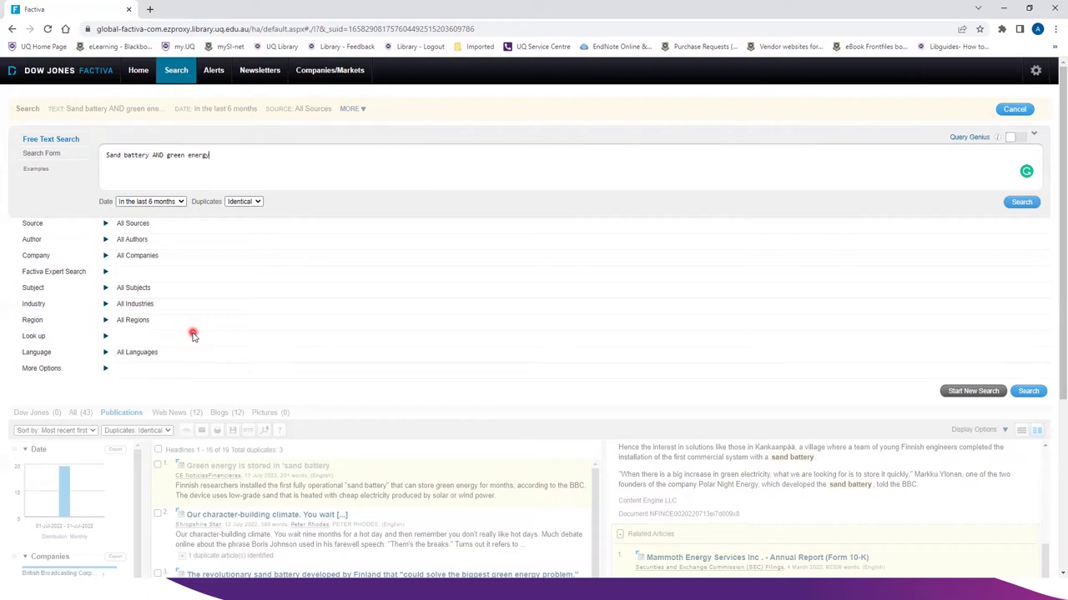
click(105, 322)
scroll(138, 441, down, 5)
click(135, 445)
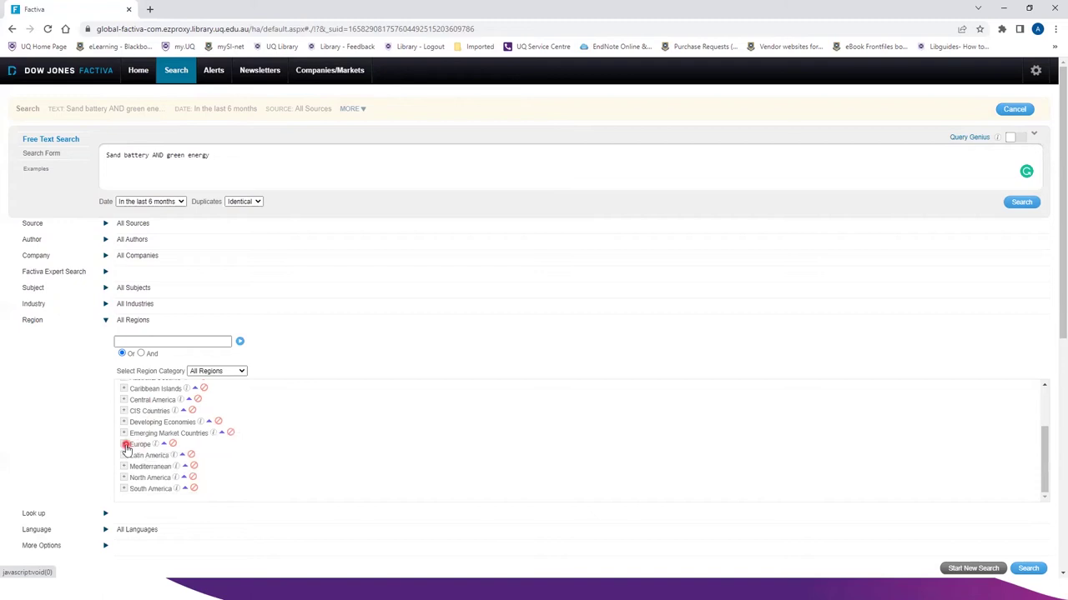
click(124, 445)
click(163, 444)
click(163, 446)
click(233, 177)
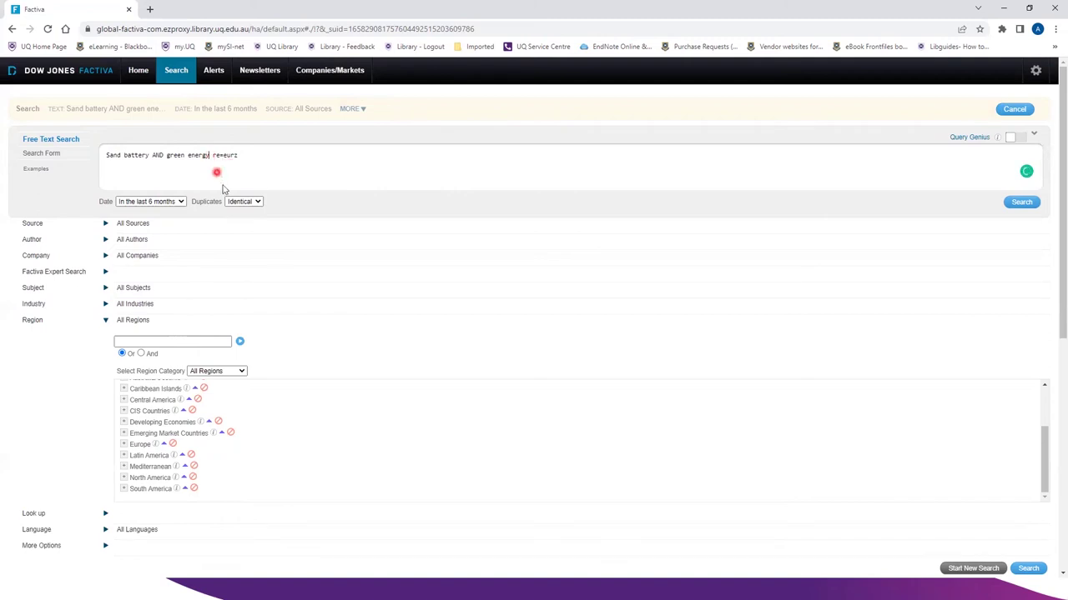
text(AND)
click(1020, 202)
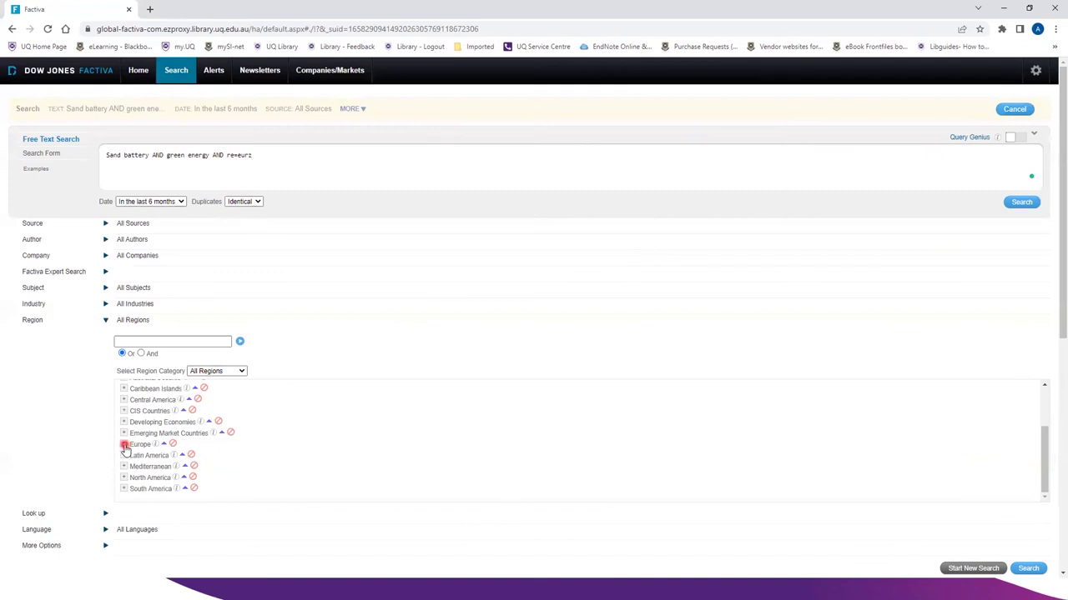
Try adding the Sofia region, found under Europe, Central/Eastern Europe, Bulgaria, to the query as "AND re=sofia".
click(123, 444)
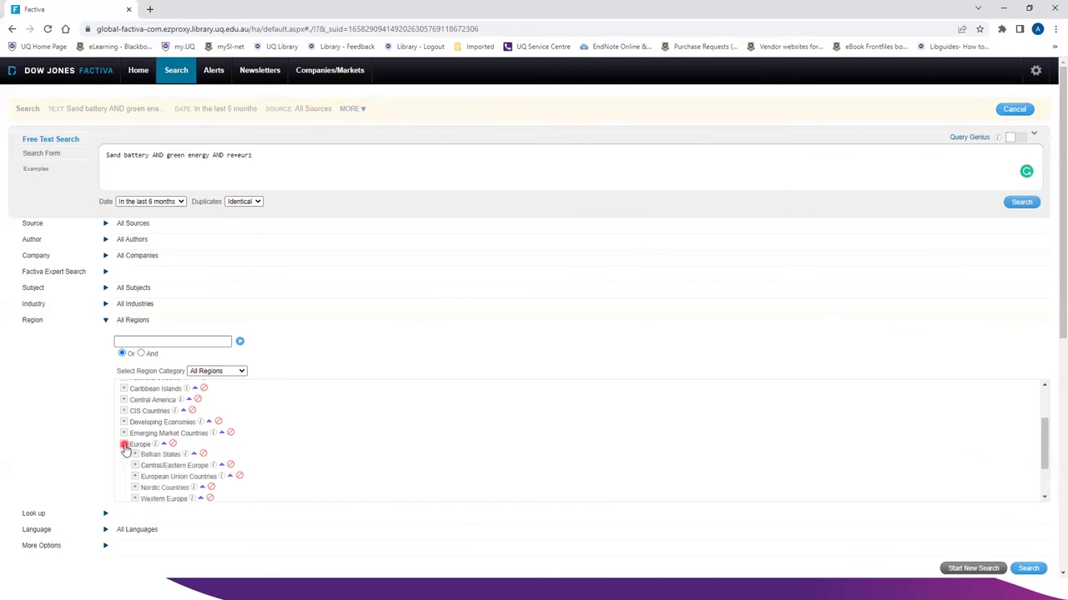
scroll(154, 464, down, 2)
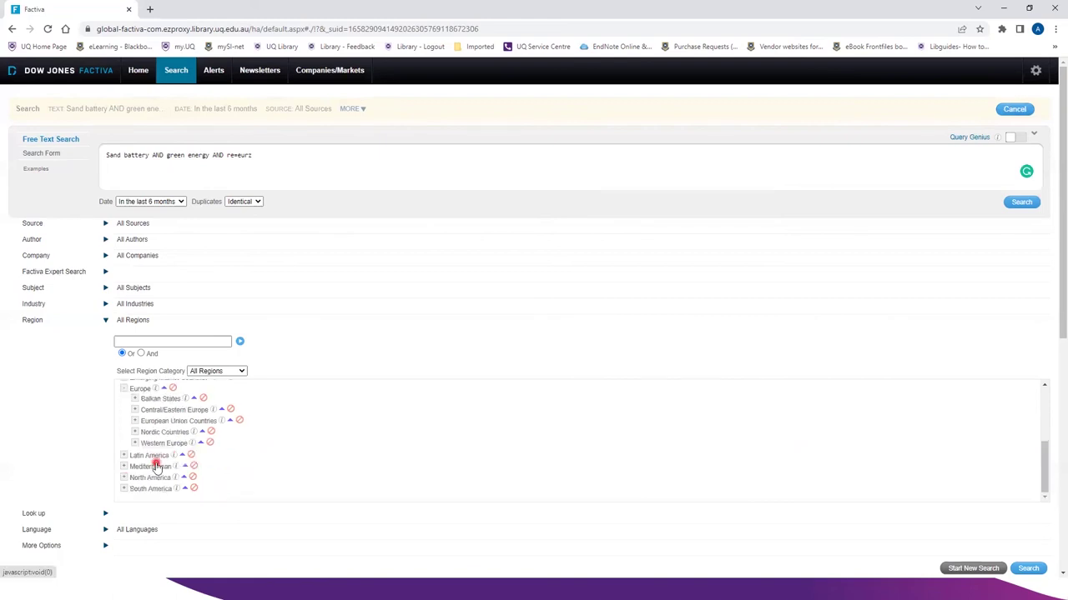
click(133, 410)
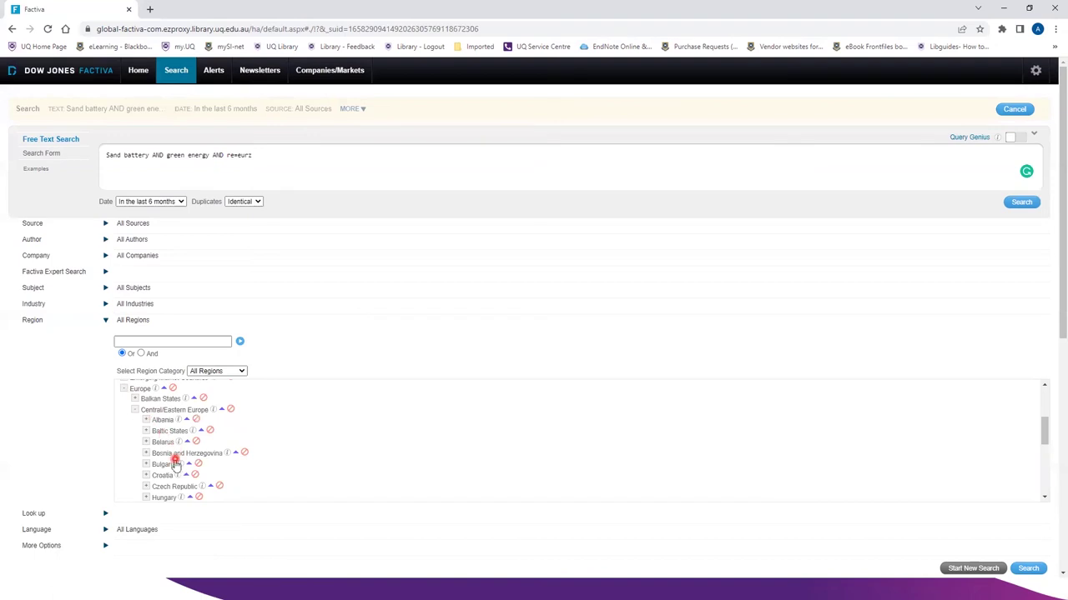
click(146, 464)
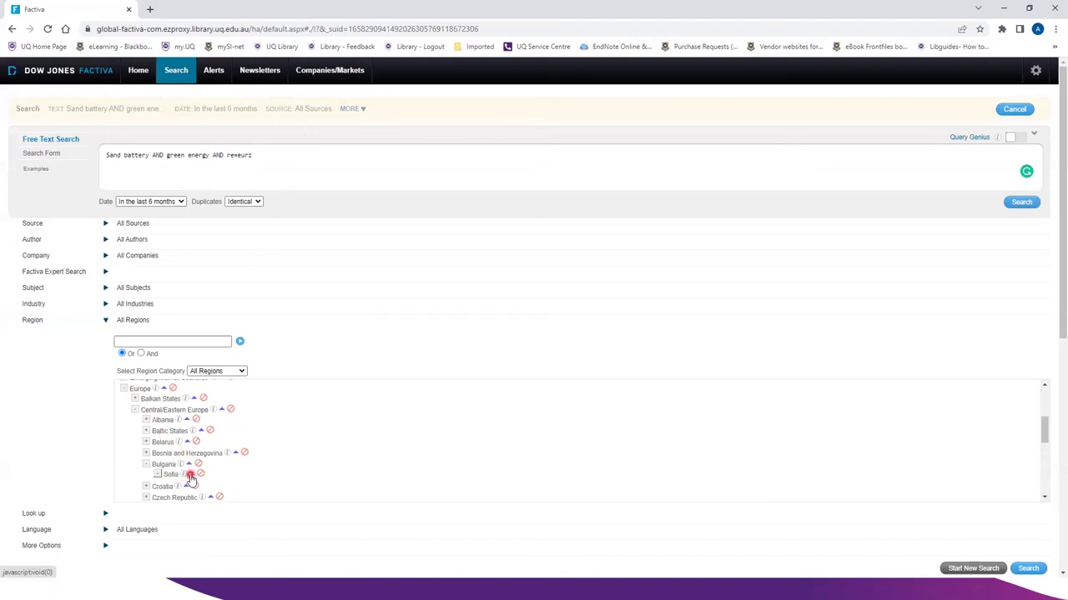
click(190, 476)
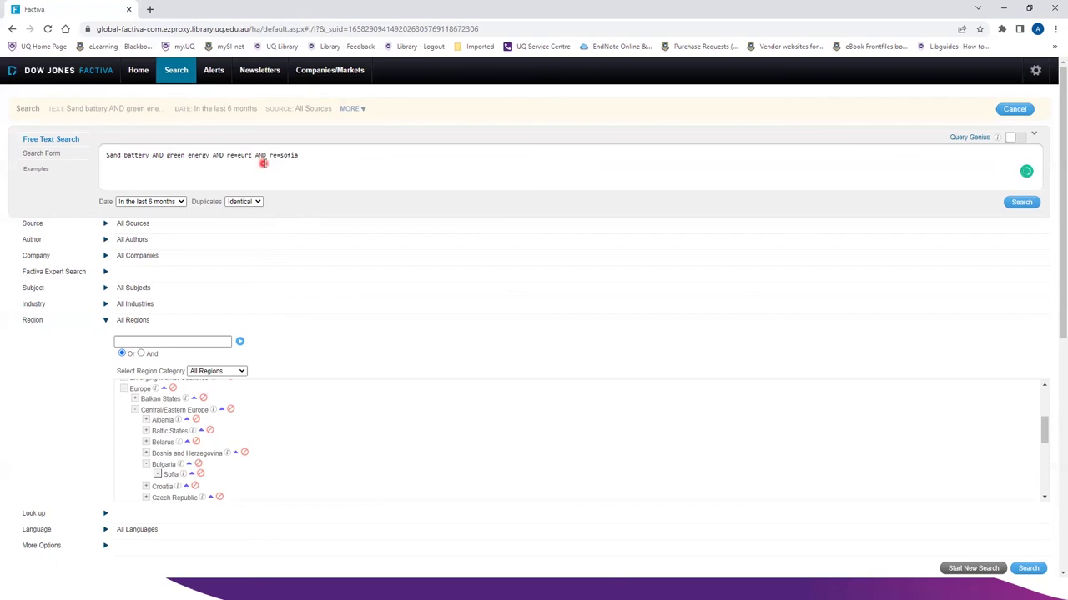
key(Return)
Export the first, second and sixth articles as RTF in the Headline, Article and TOC format, and look through the file in Word.
click(158, 184)
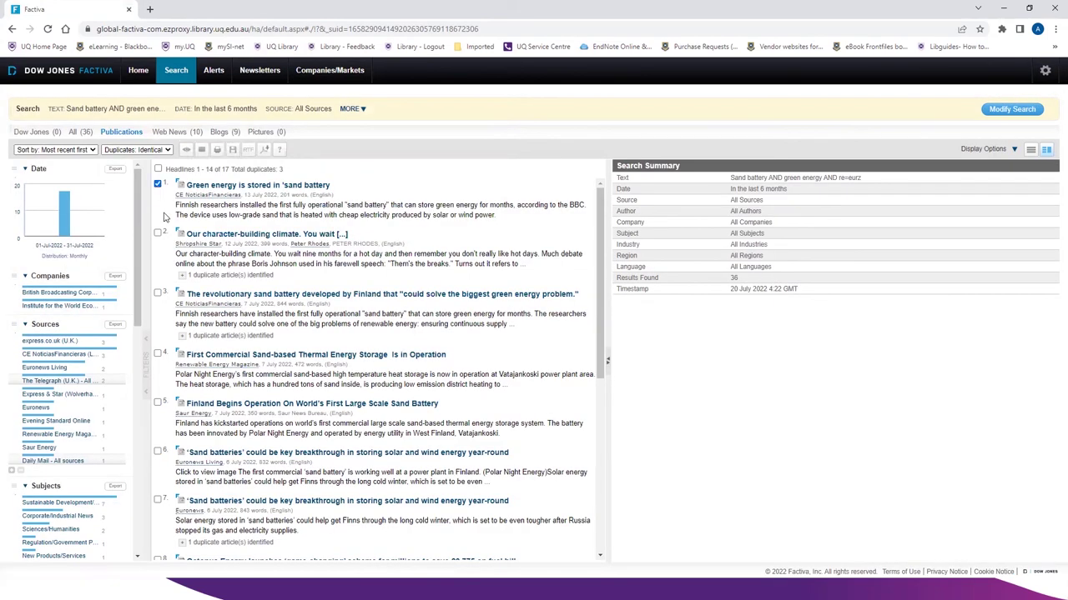
click(158, 232)
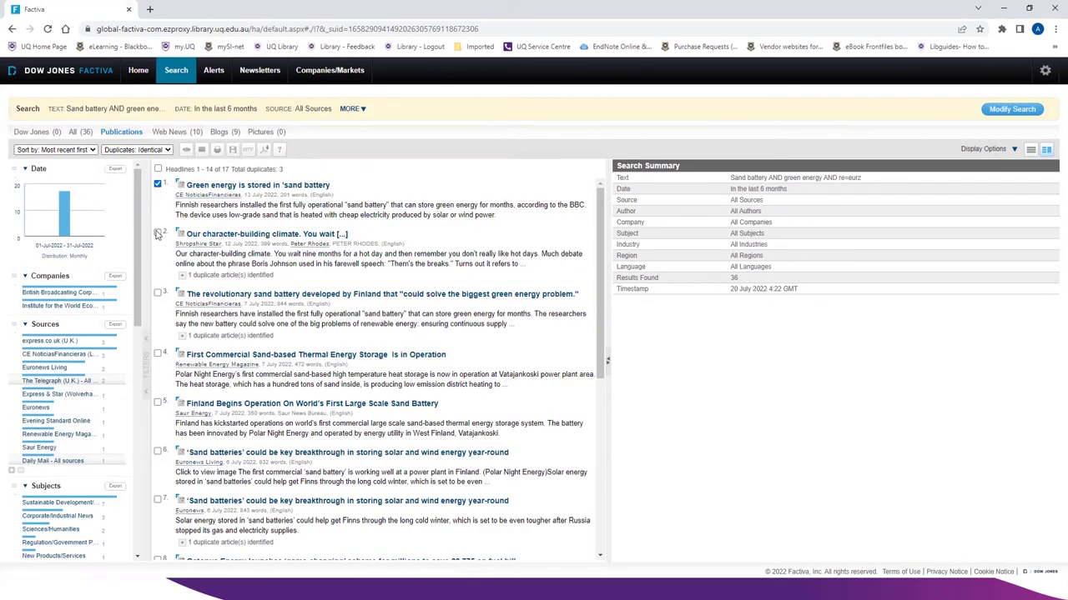
click(159, 451)
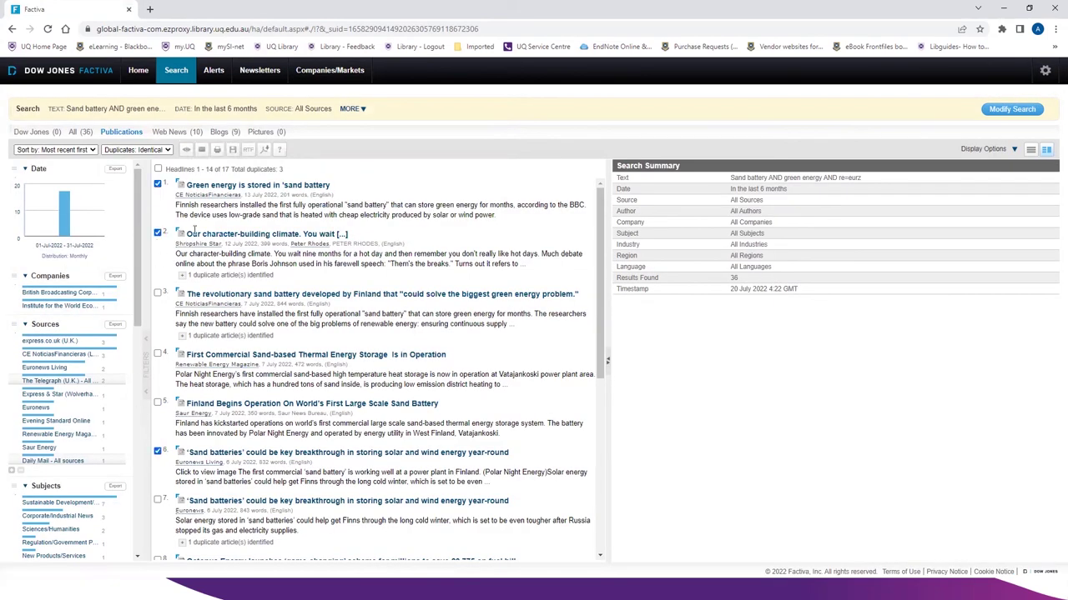
click(248, 151)
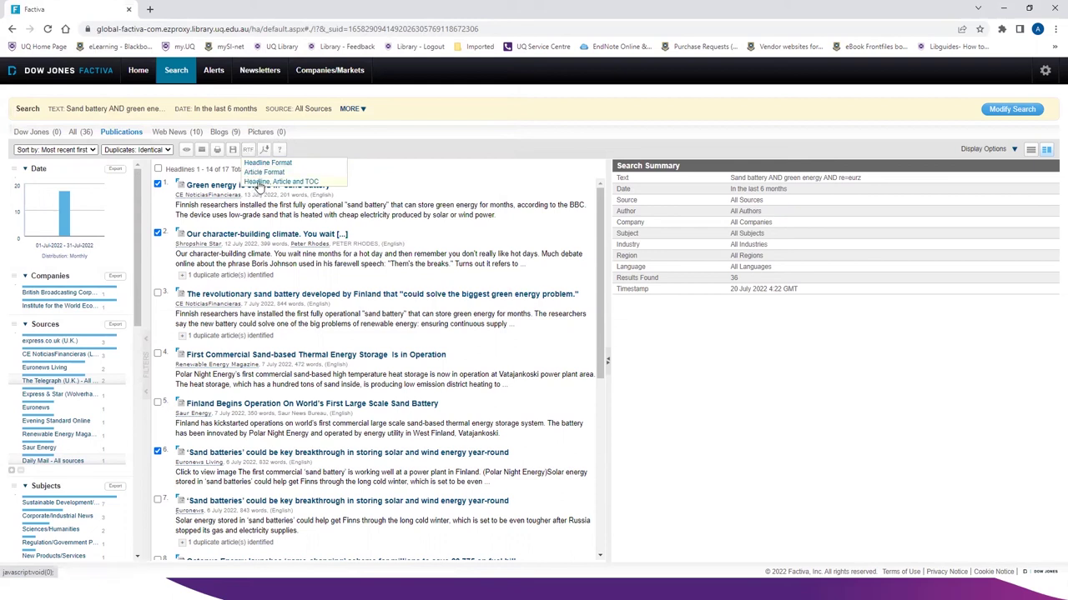
click(259, 182)
text(Green energy is stored in 'sand battery)
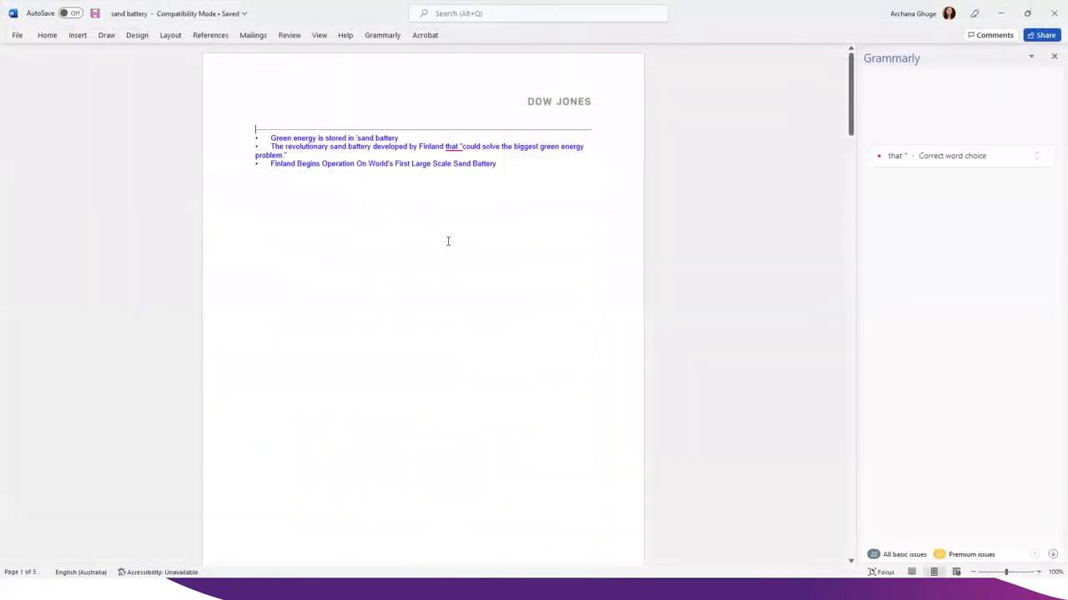
scroll(447, 242, down, 5)
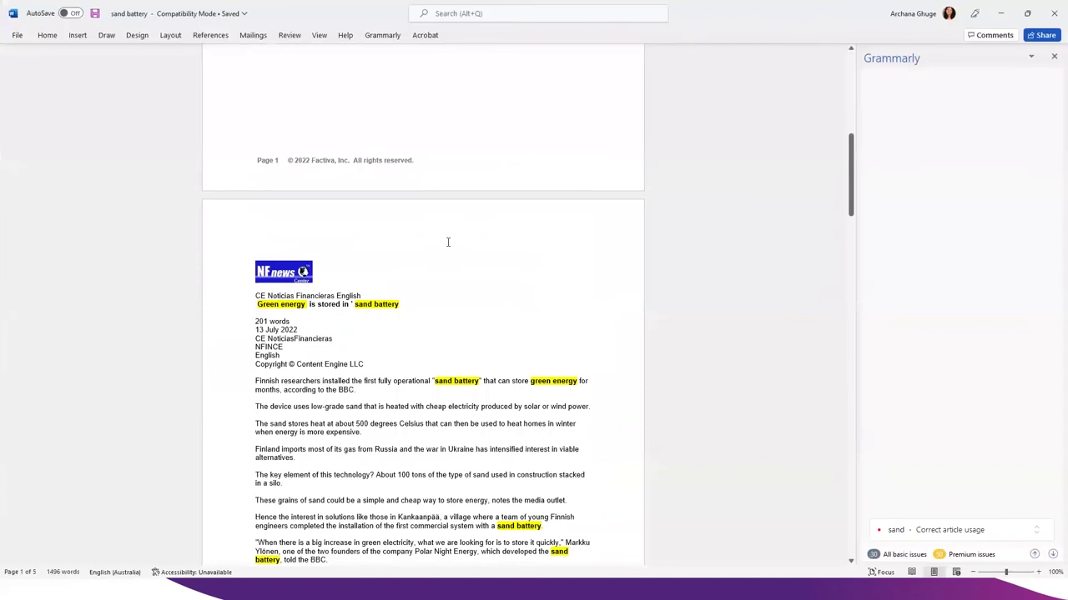